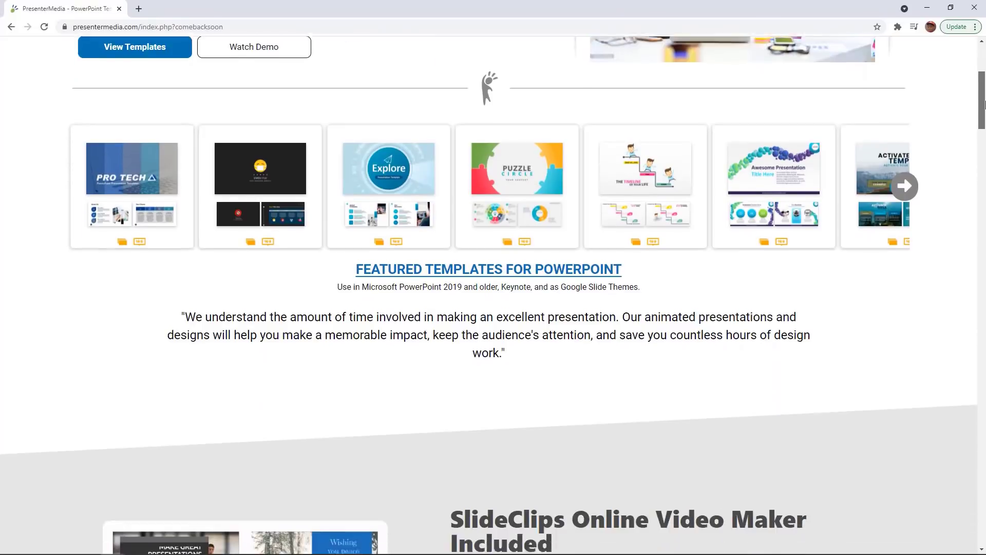
drag(984, 105, 985, 108)
Step: Advance the featured template carousel and the SlideClips video carousel to later designs
click(906, 127)
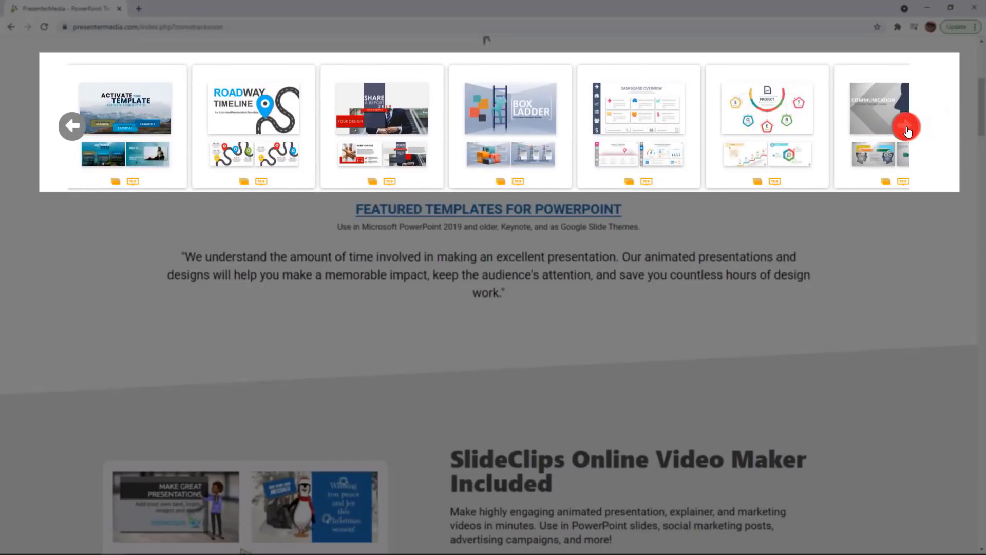
scroll(983, 133, down, 1)
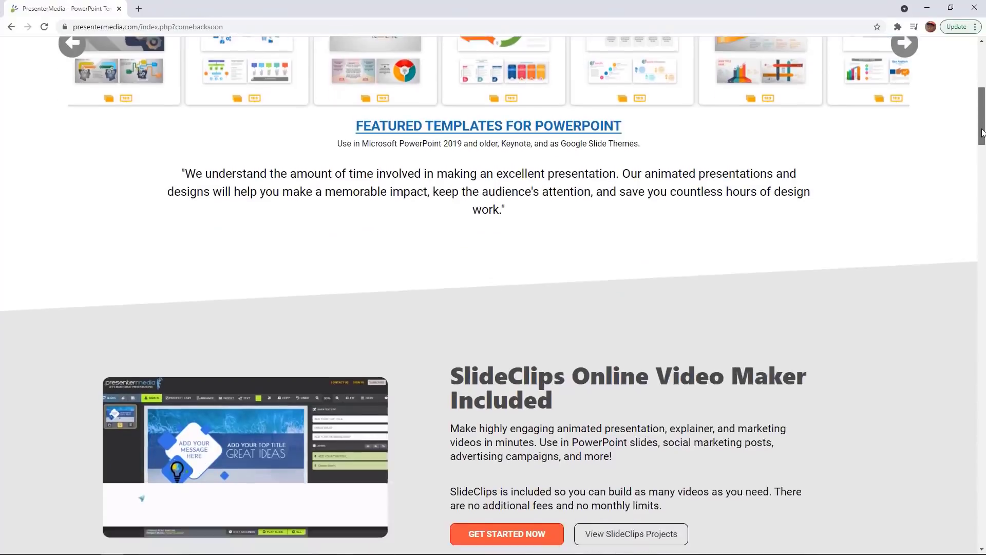
drag(983, 133, 984, 163)
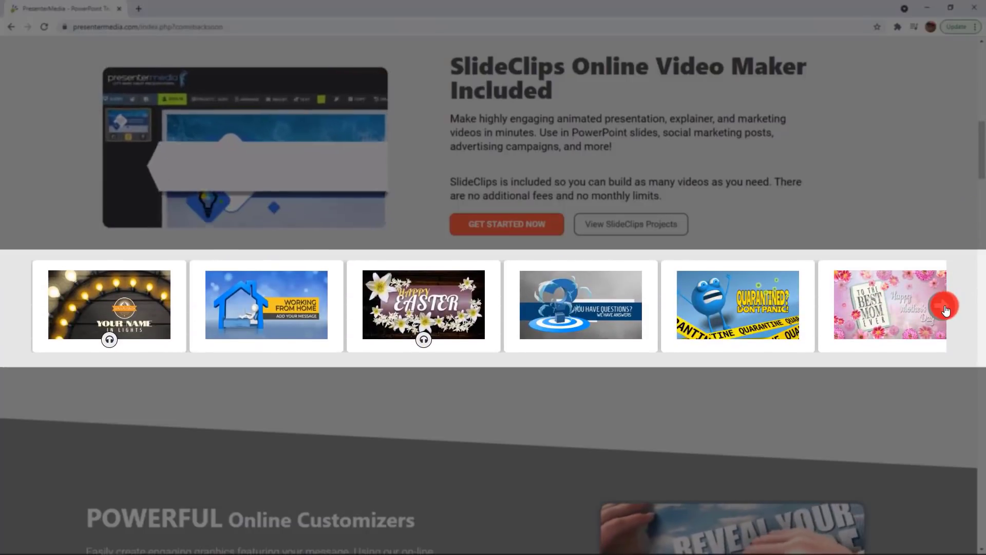
click(942, 305)
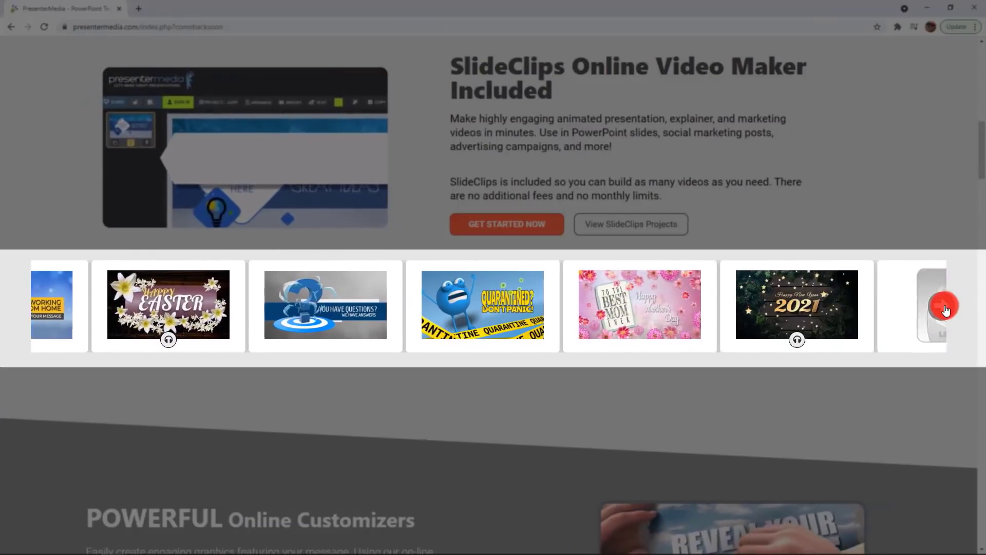
scroll(979, 168, down, 8)
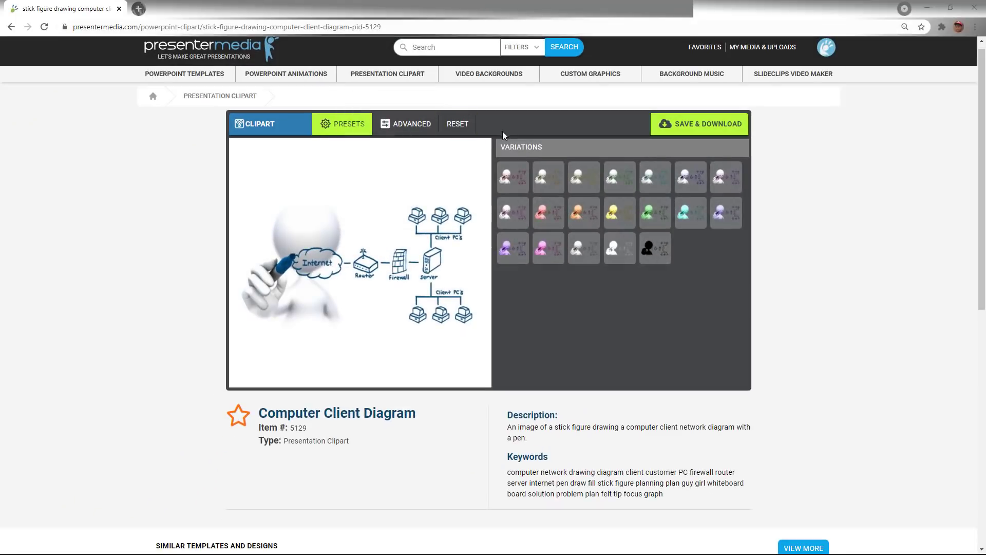
Step: Cycle the Computer Client Diagram through red, pink, black, green, blue and lavender variations, ending on purple
click(517, 184)
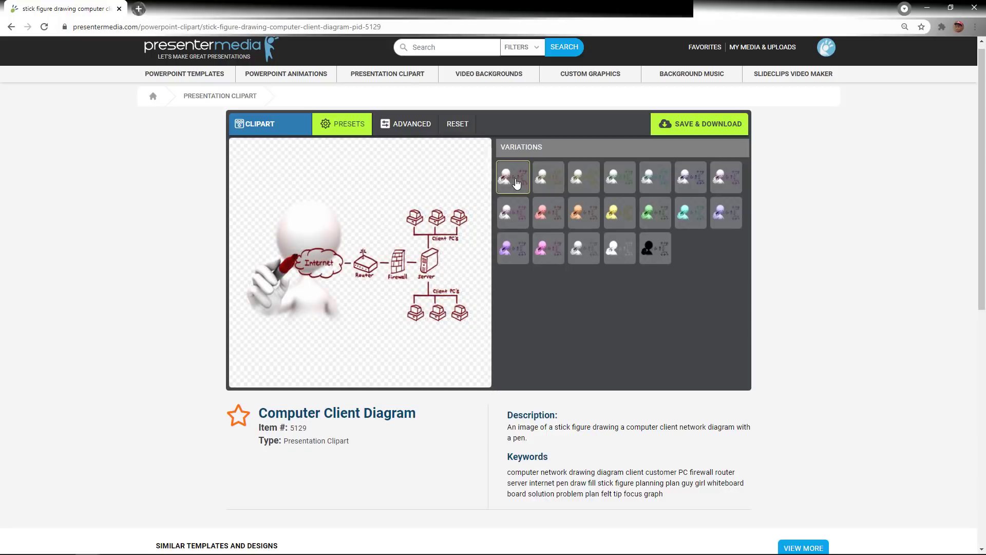
click(548, 208)
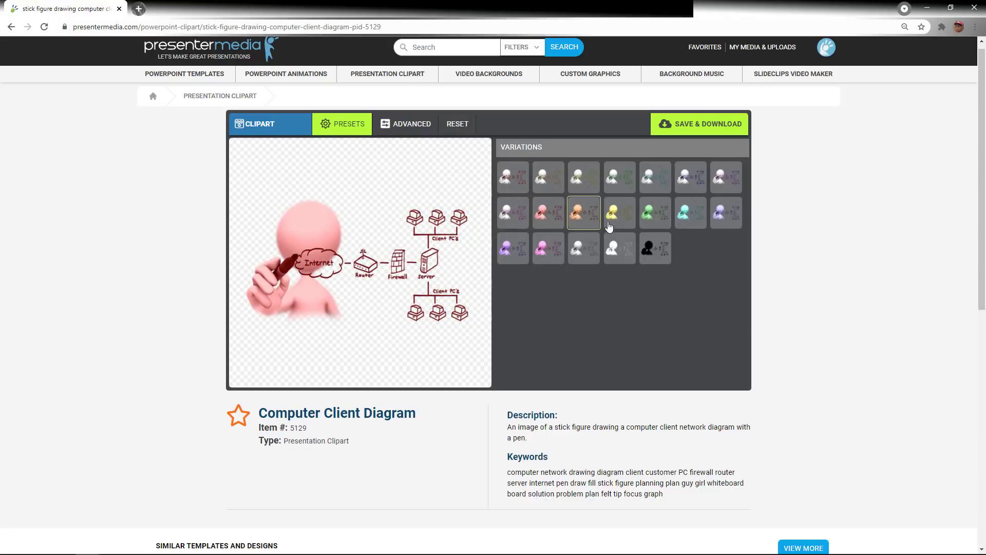
click(648, 246)
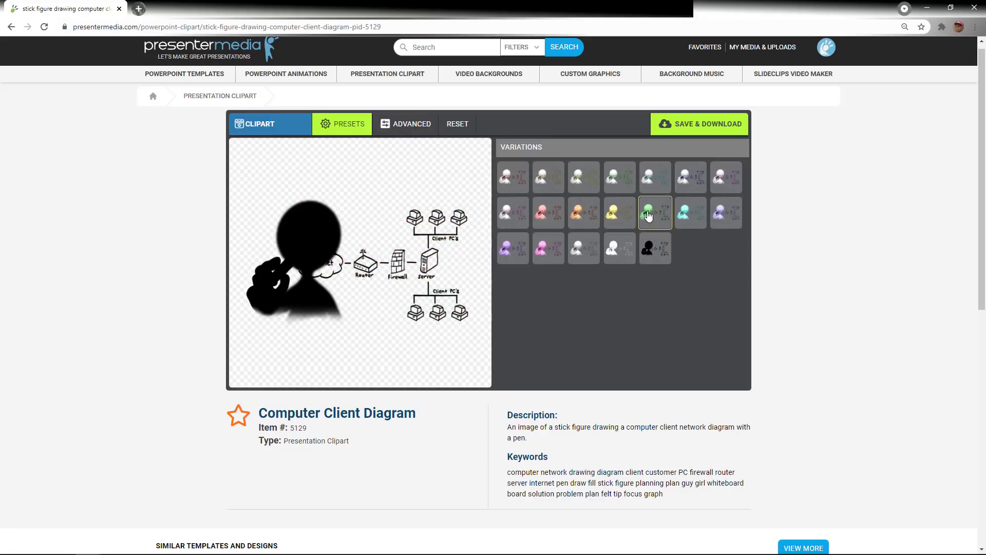
click(647, 215)
click(630, 213)
click(628, 182)
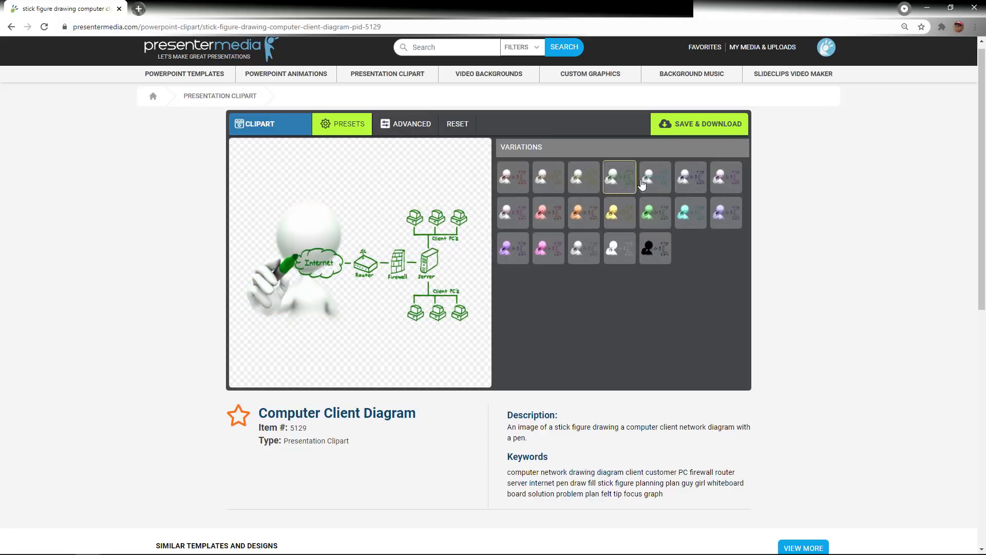
click(689, 182)
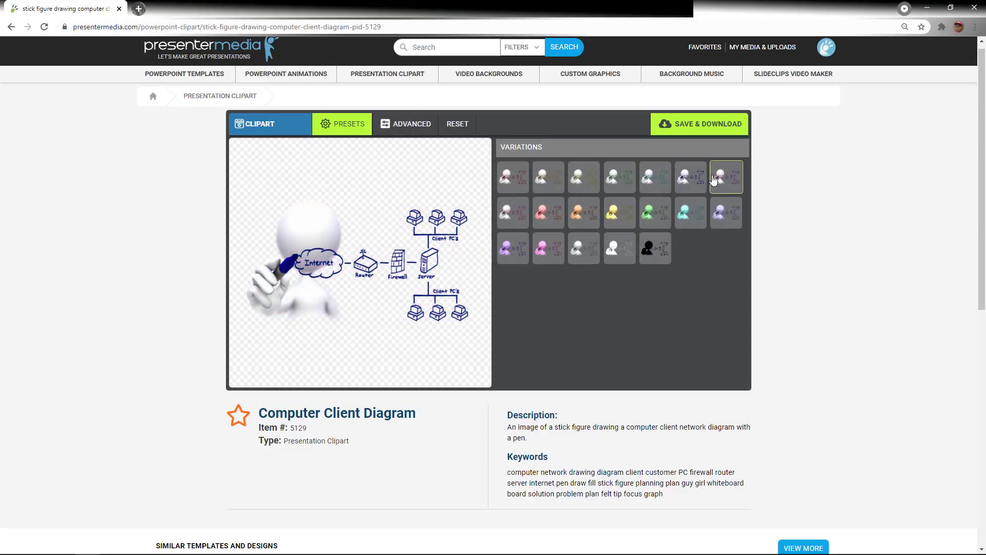
click(721, 206)
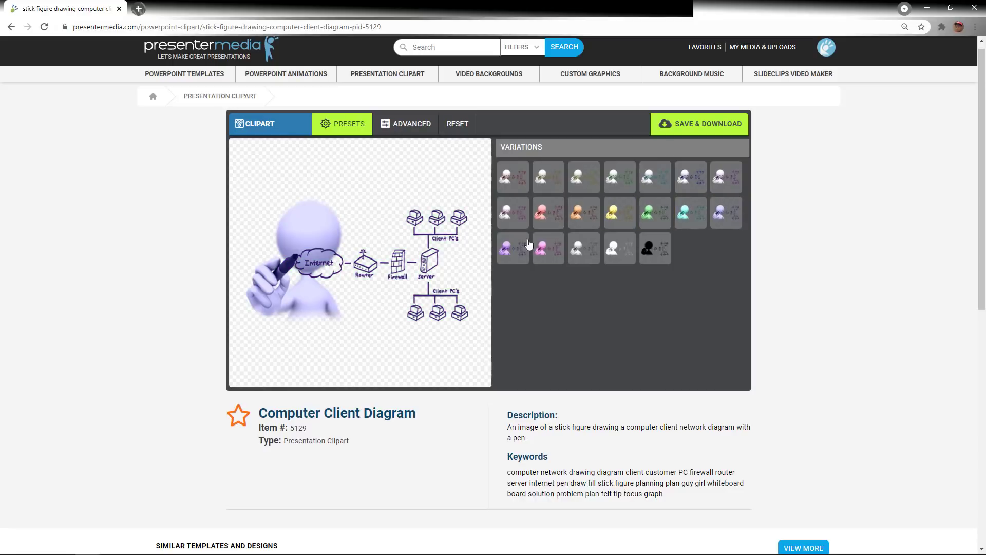
click(521, 249)
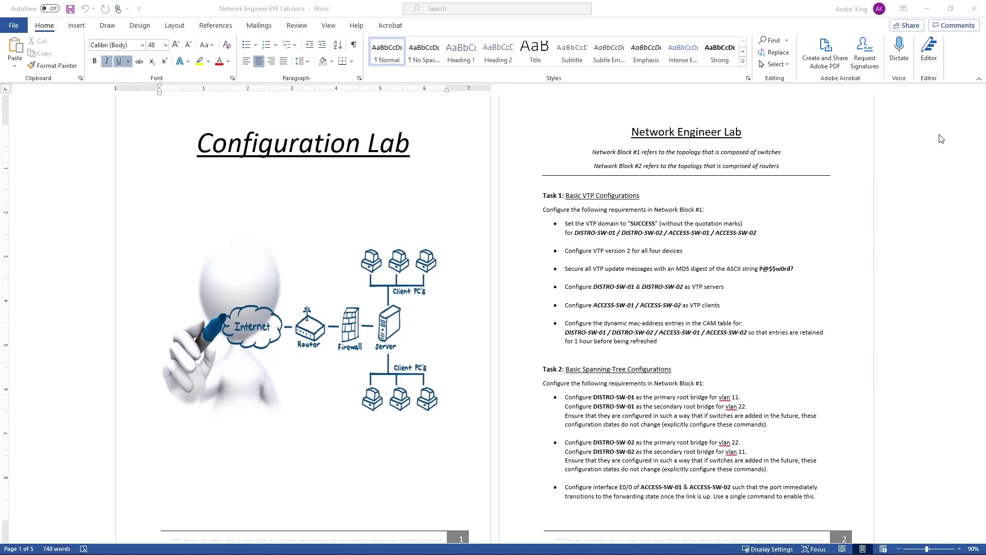
scroll(940, 138, down, 1)
scroll(939, 138, down, 2)
scroll(940, 141, down, 1)
scroll(941, 142, down, 2)
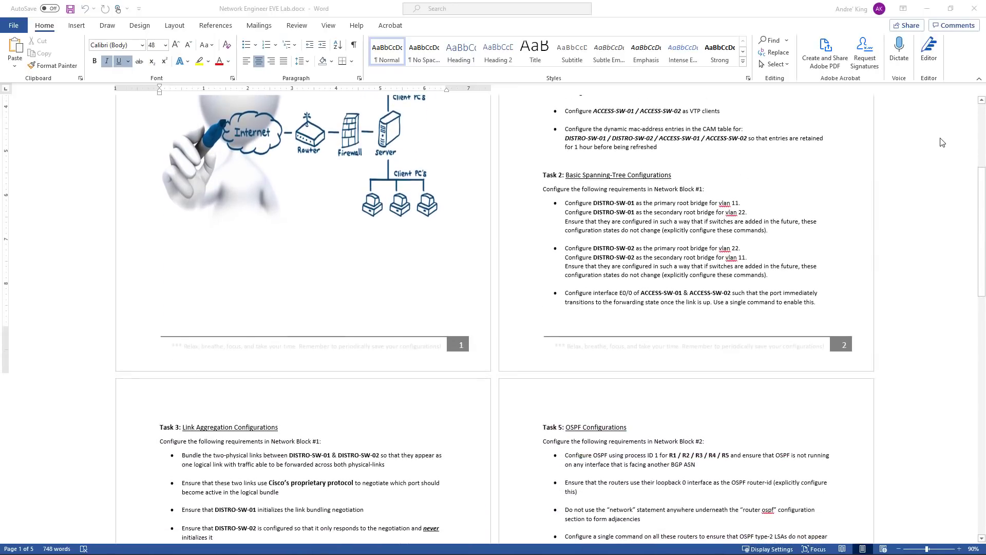
scroll(941, 142, down, 2)
scroll(941, 143, down, 1)
scroll(941, 142, down, 1)
scroll(941, 142, down, 2)
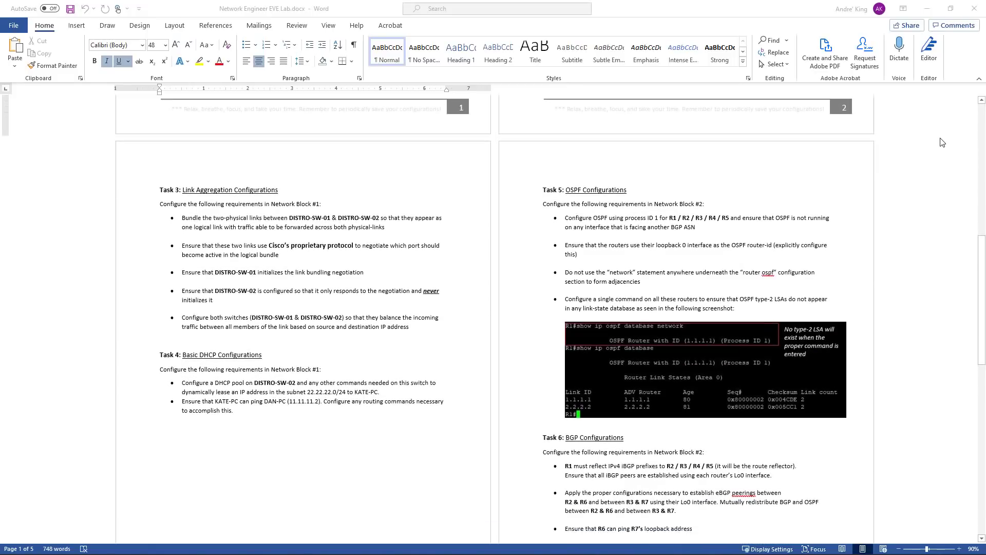
scroll(940, 143, down, 2)
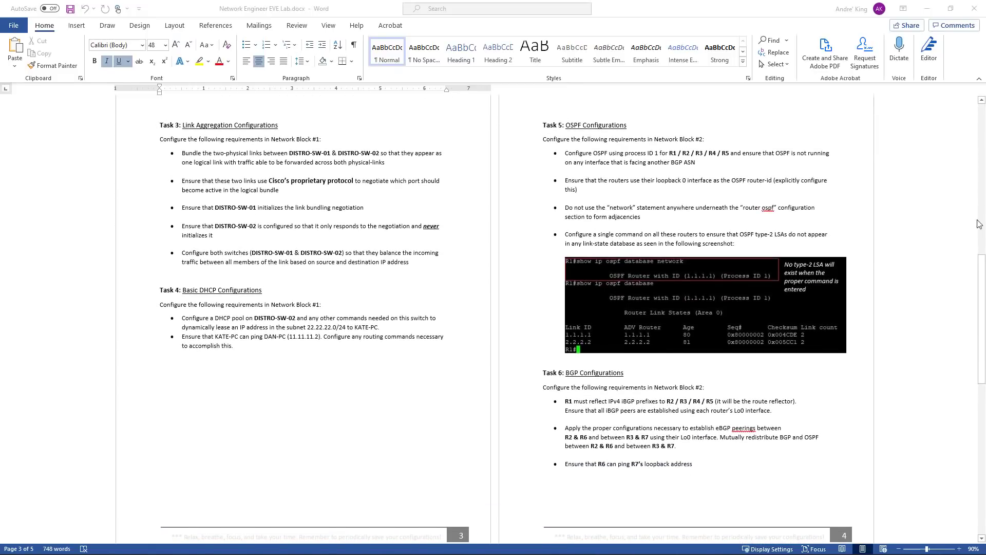
drag(983, 268, 983, 345)
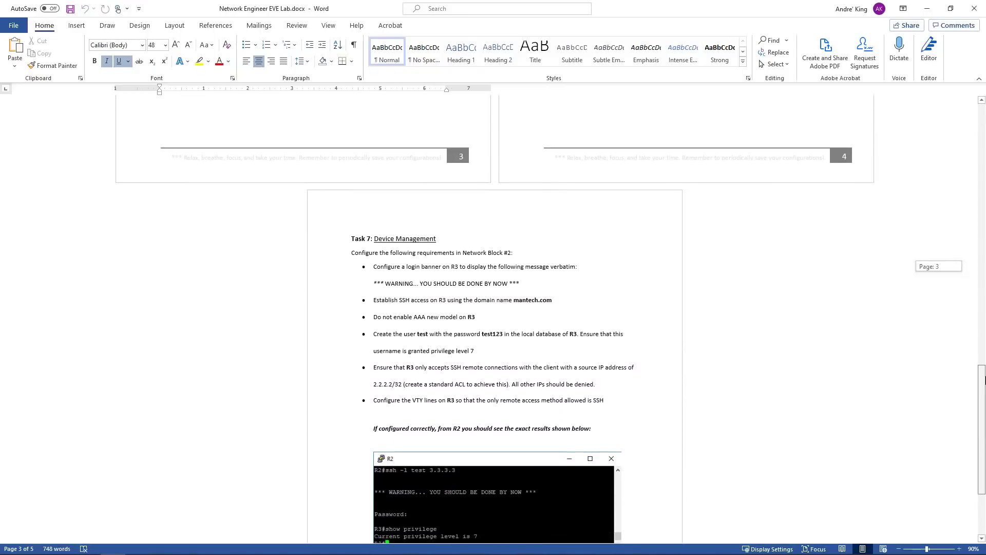
drag(984, 344, 983, 411)
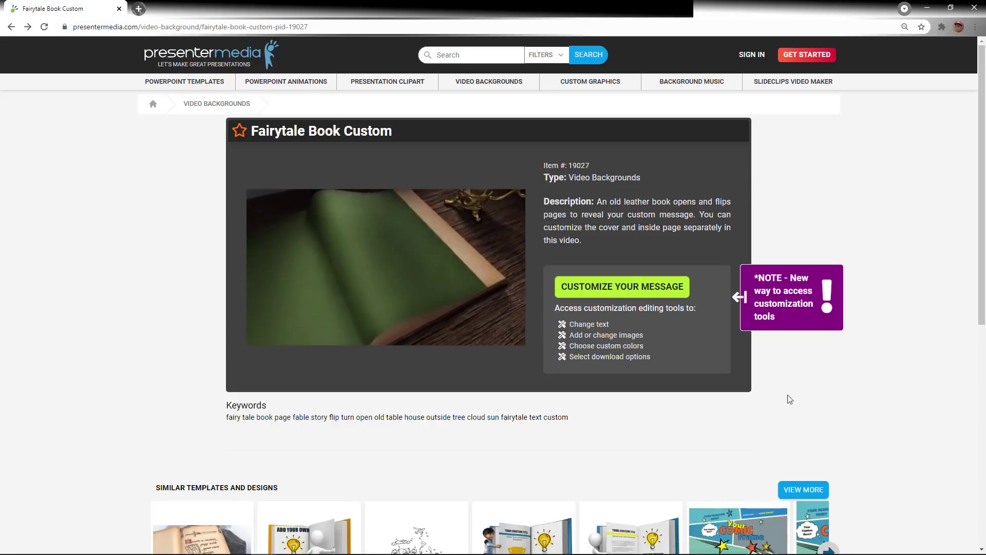
Step: Start Customize Your Message on the Fairytale Book Custom video background
click(629, 286)
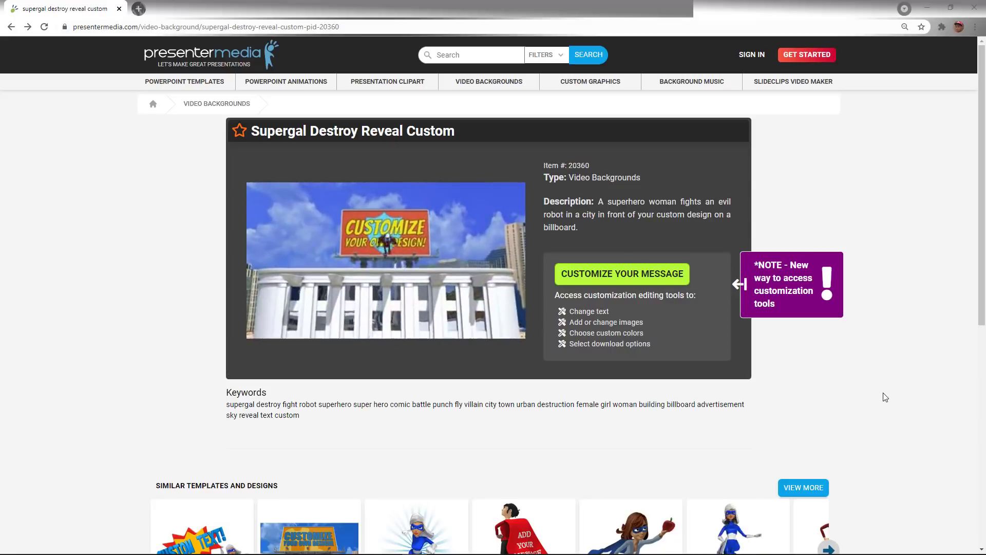
Step: Start Customize Your Message on the Supergal Destroy Reveal billboard video
click(602, 276)
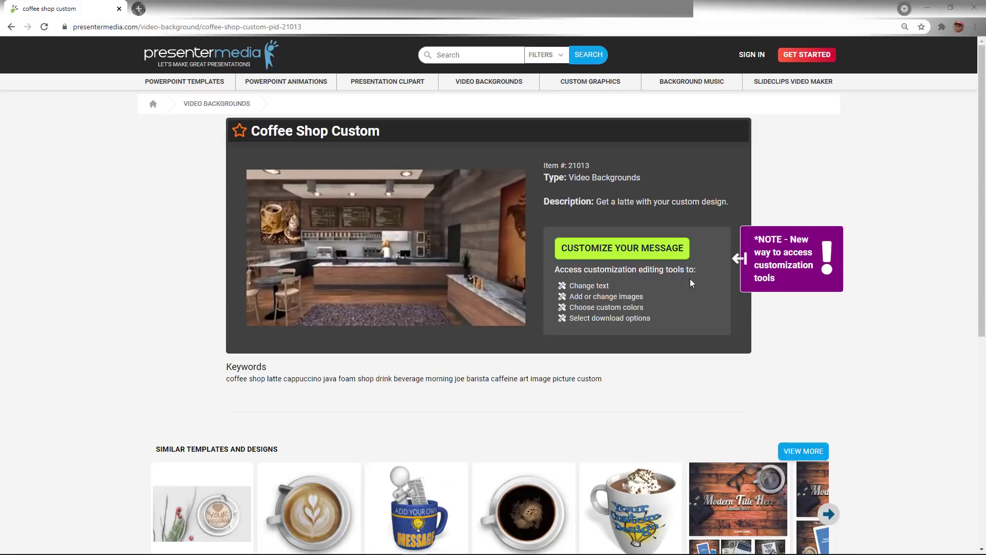
Step: Start Customize Your Message on the Coffee Shop Custom latte-art video
click(643, 255)
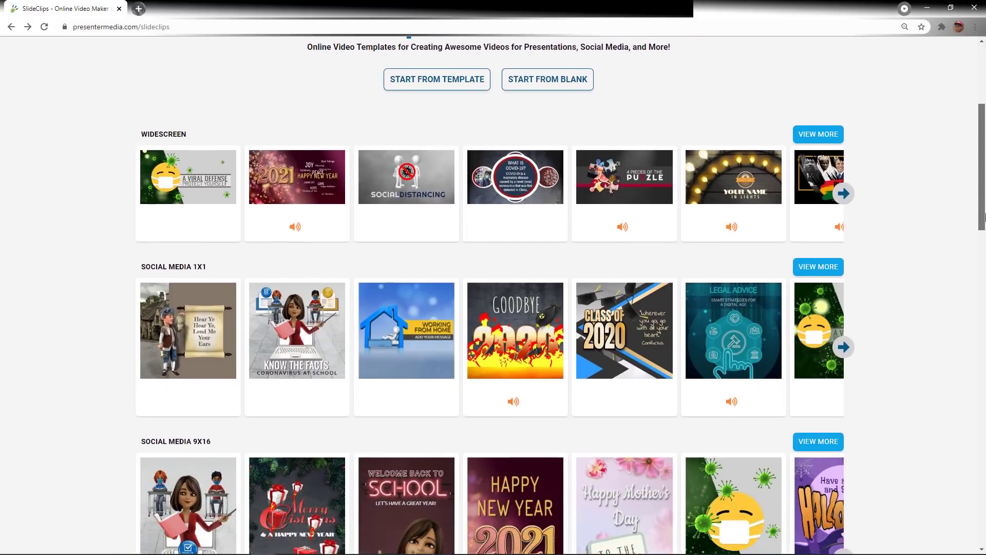
scroll(886, 284, down, 2)
Step: Advance the Social Media 1x1 row and load the Mother's Day flowers template in the video maker
click(847, 256)
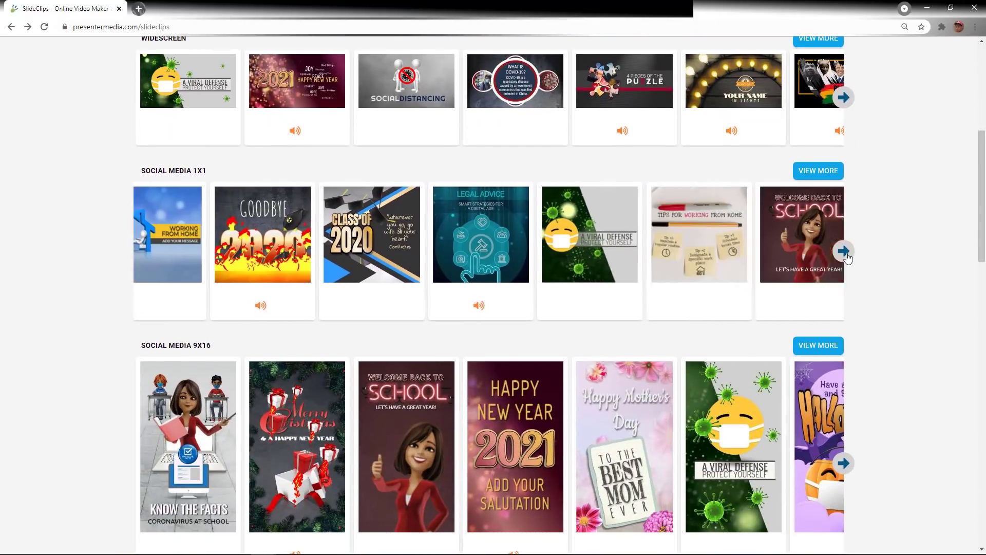
click(847, 256)
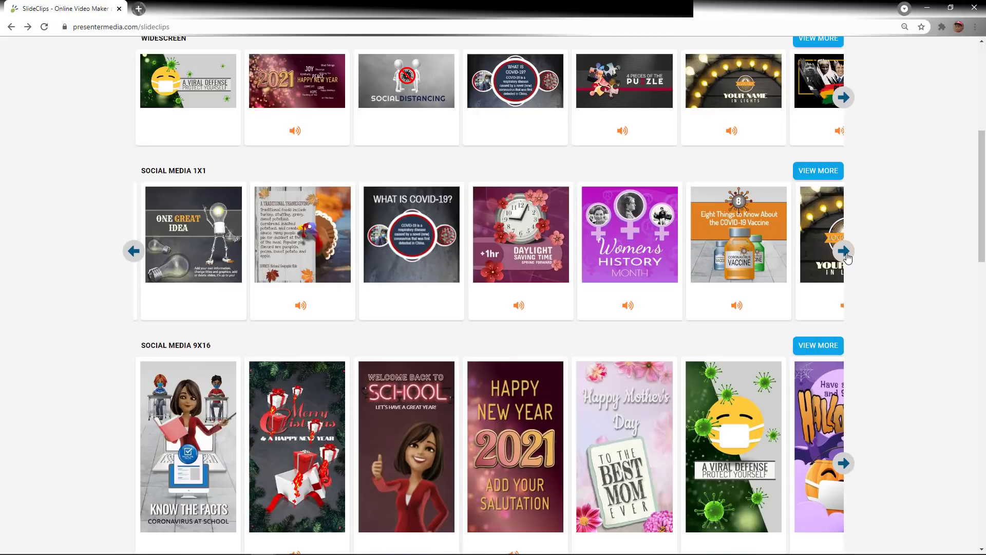
click(847, 256)
click(846, 255)
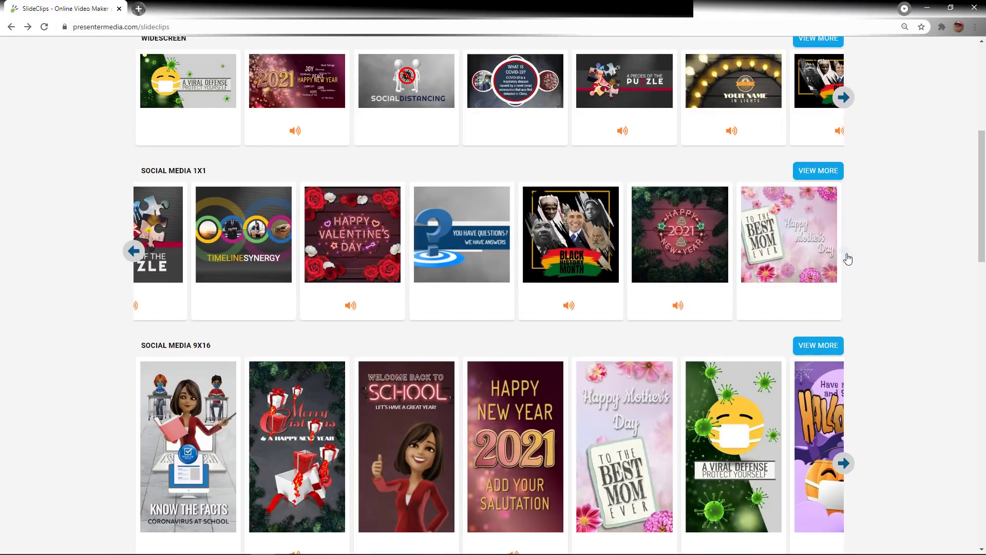
click(808, 245)
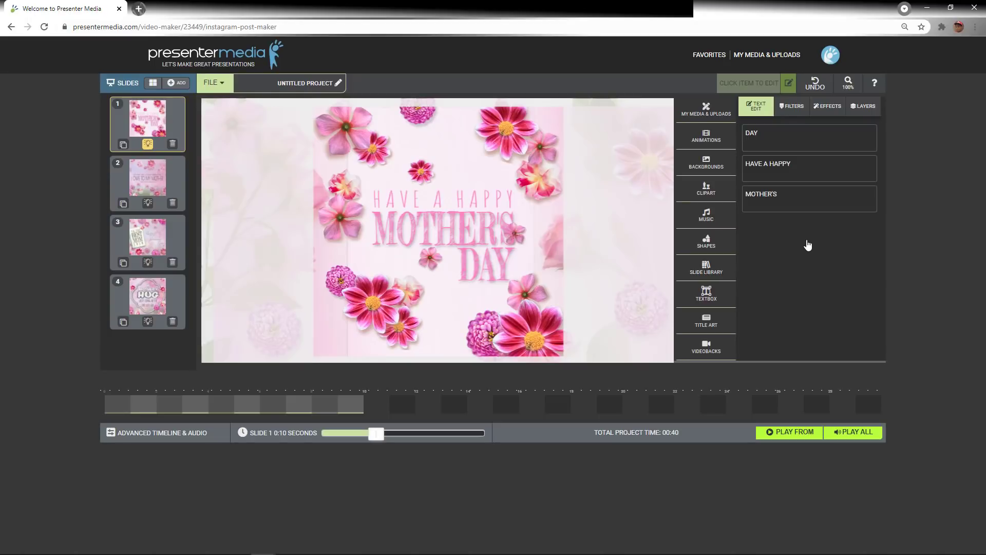
Step: Preview the Abraham Lincoln quote, To the Best Mom Ever and A Mother's Hug slides
click(160, 181)
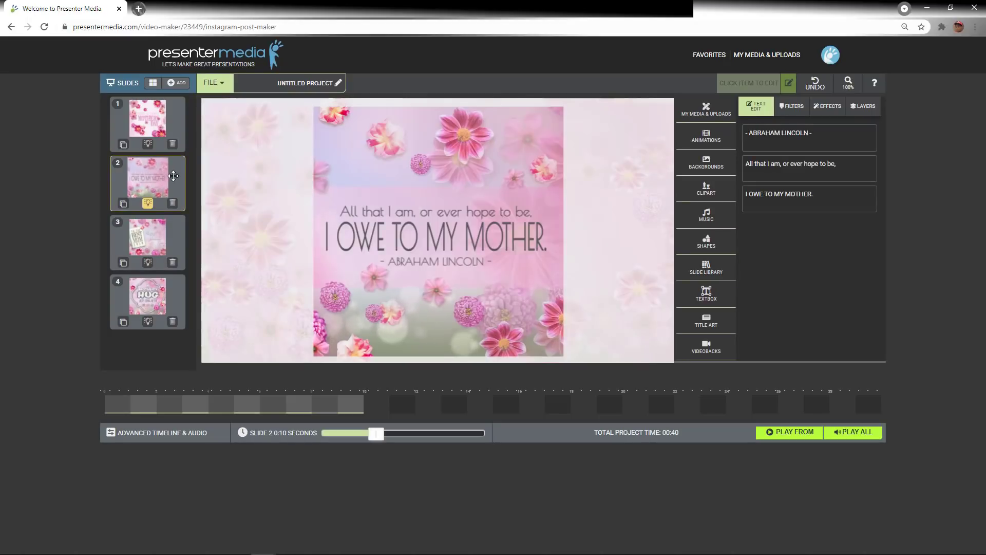
click(174, 235)
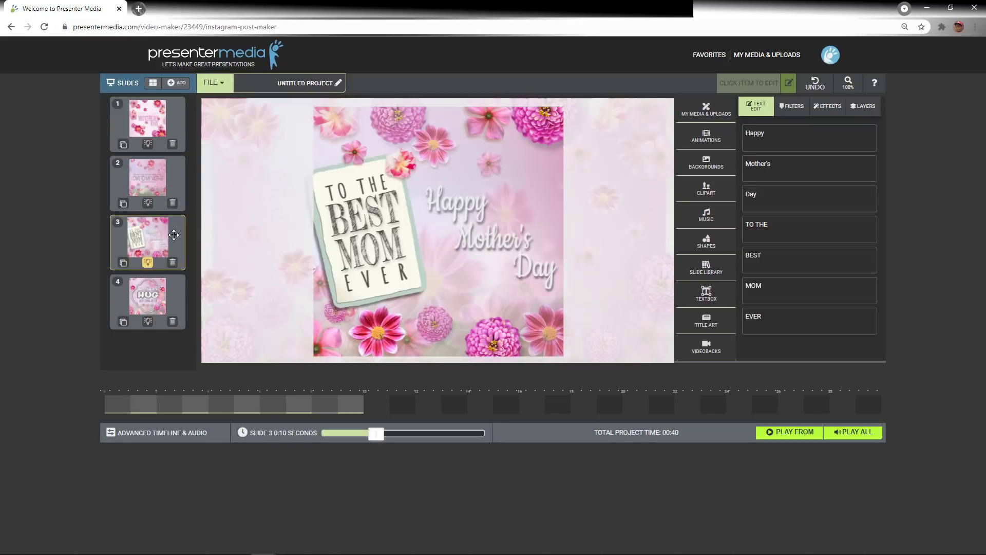
click(170, 299)
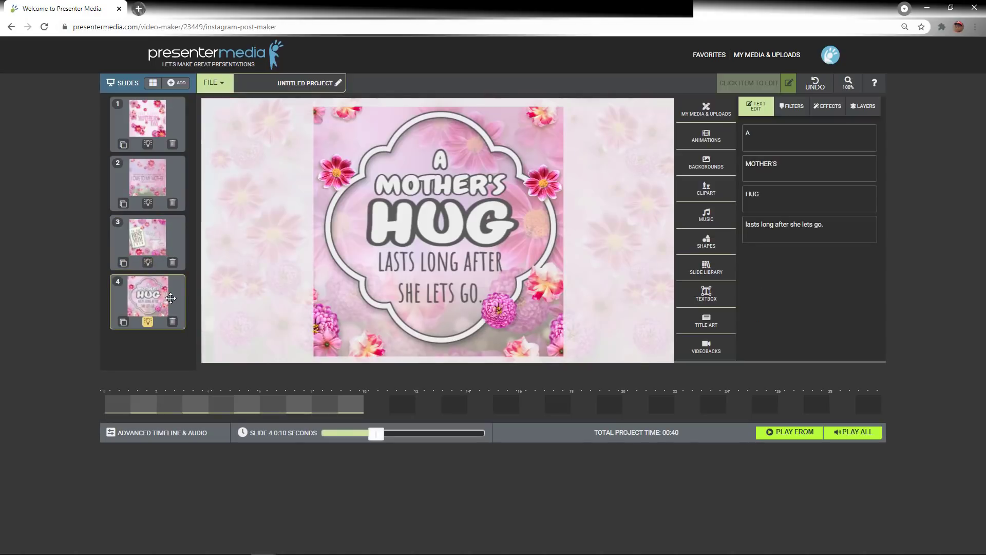